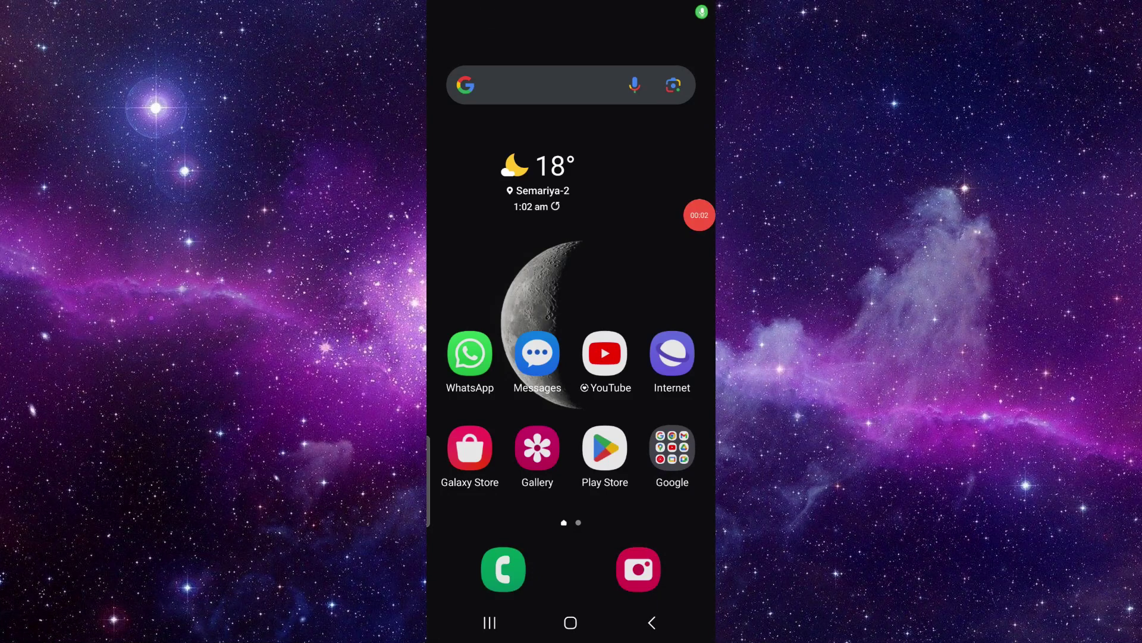
Step: Briefly launch YouTube from the home screen, then return home
click(605, 353)
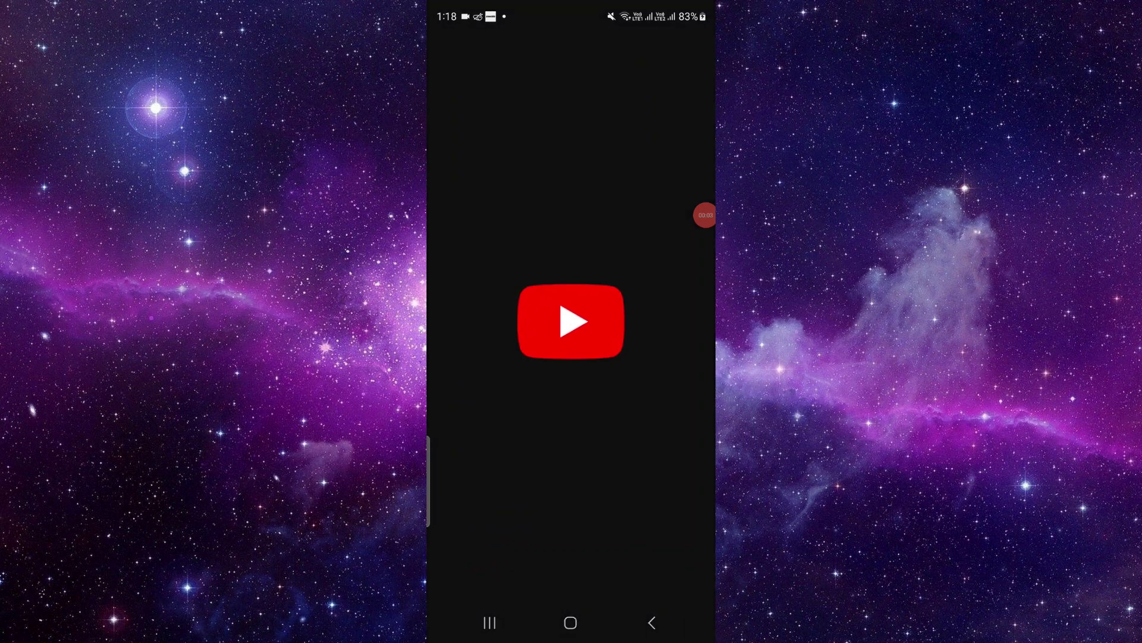
click(570, 622)
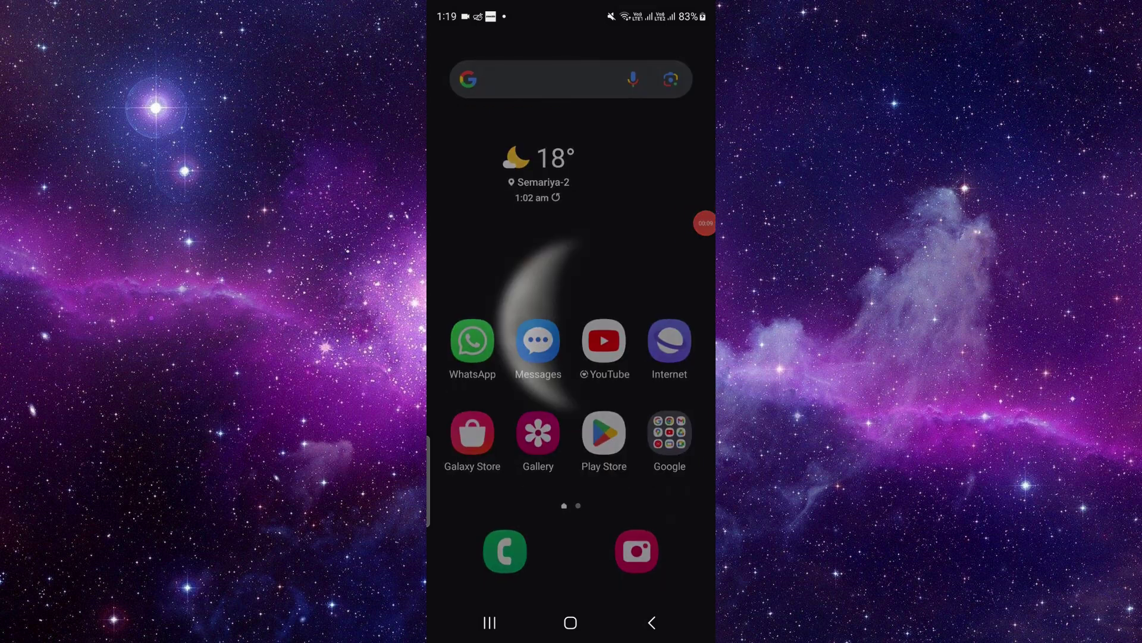
Step: Find AZ Lottery via the app drawer search and launch it to its Ticket Checker intro
drag(572, 447, 571, 223)
click(535, 46)
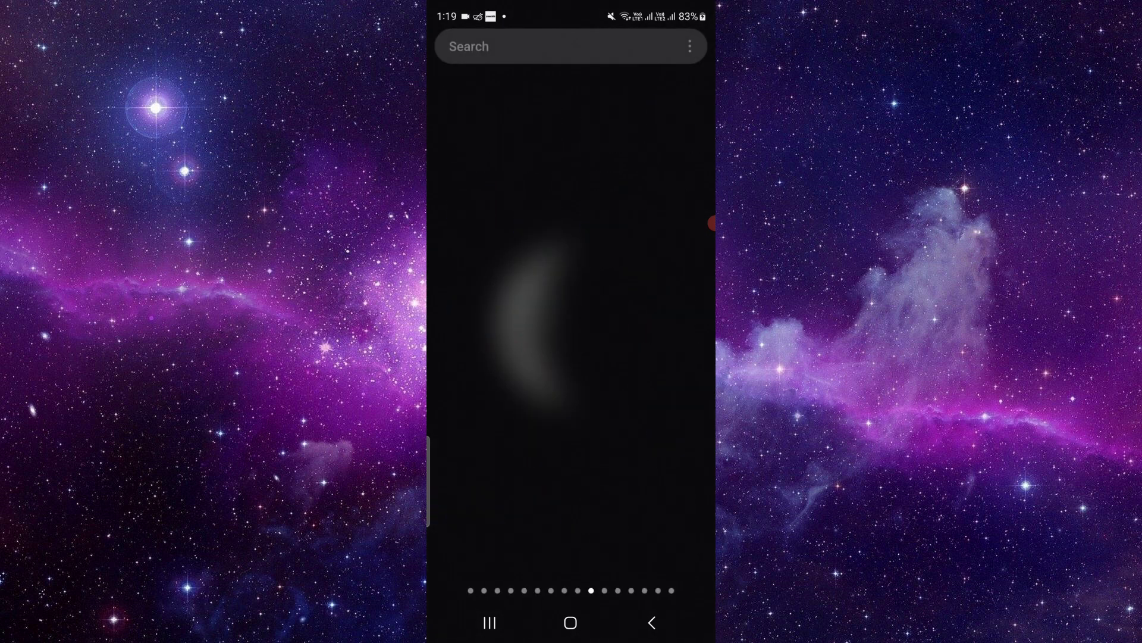
text(az)
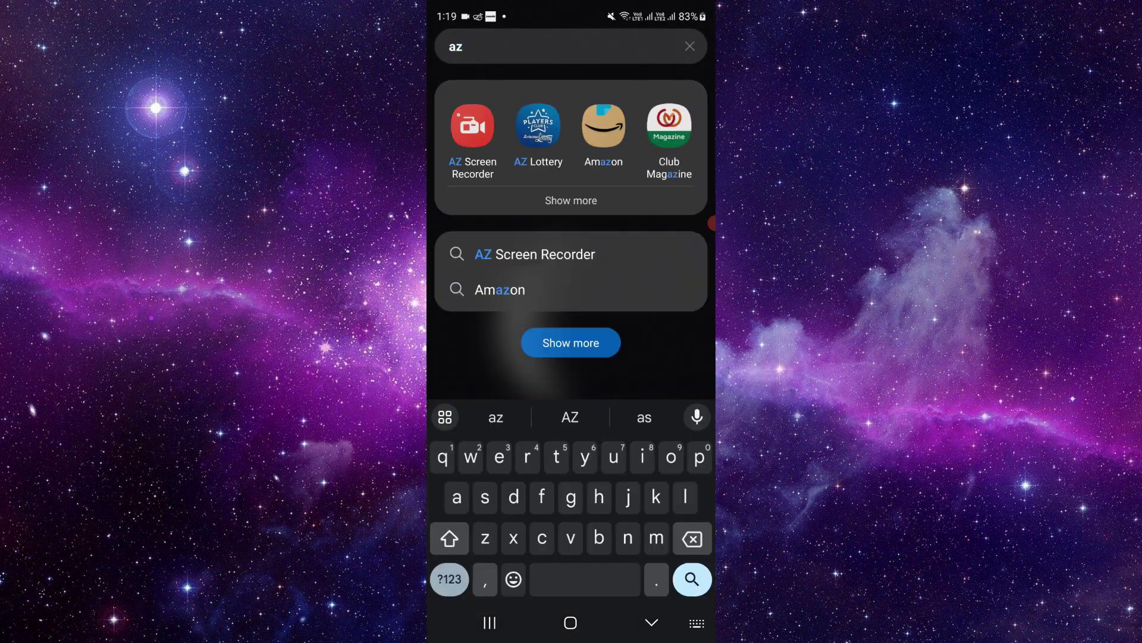
click(538, 125)
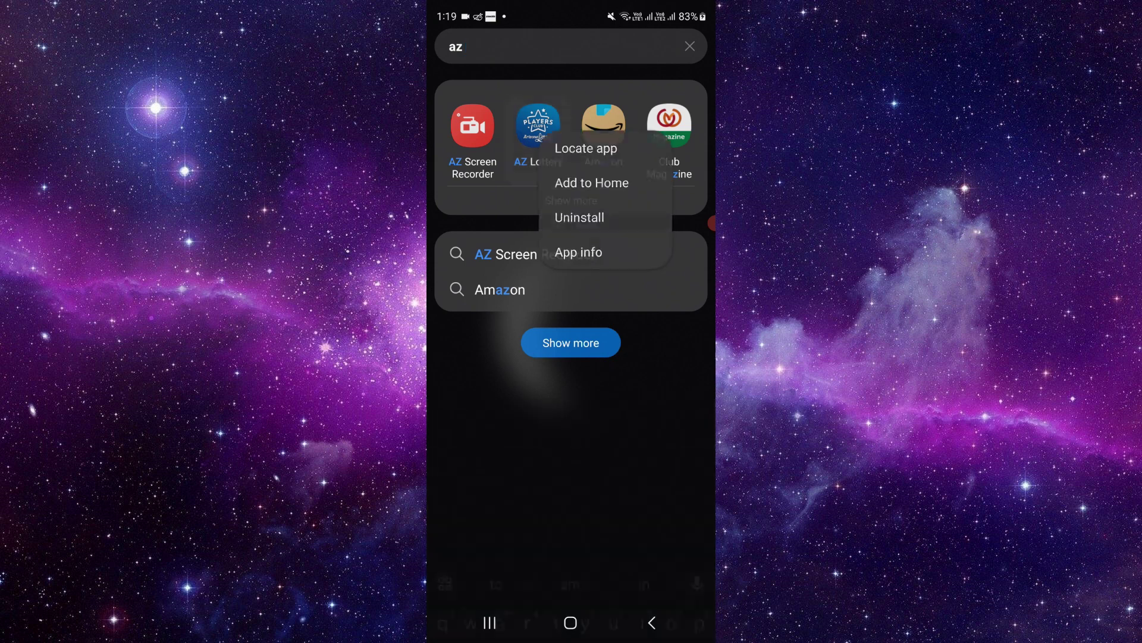
click(607, 153)
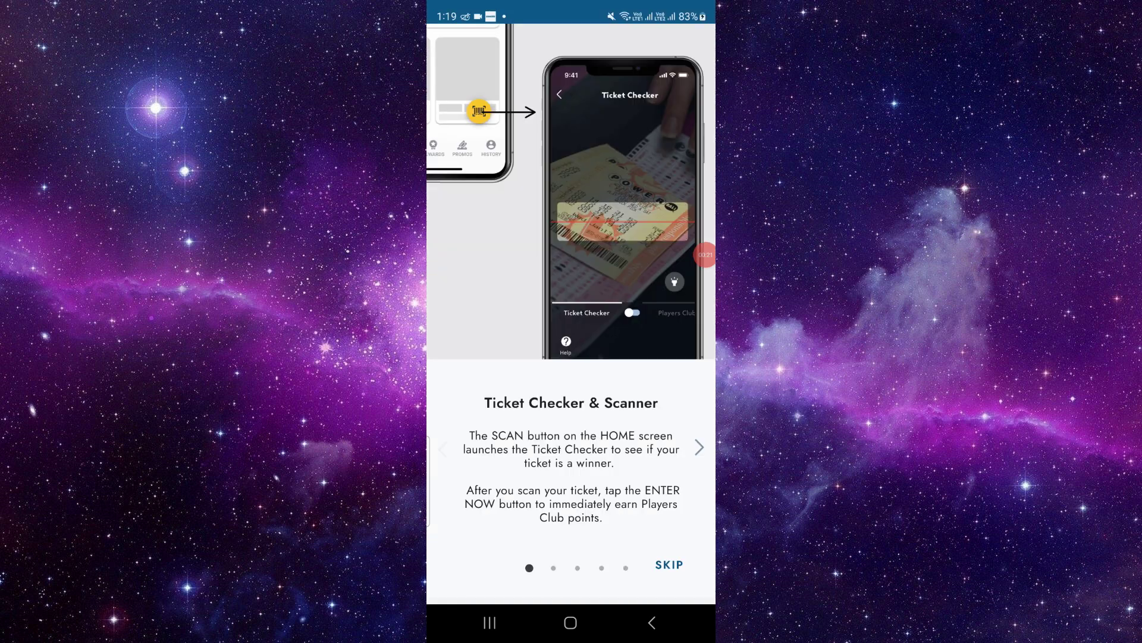
Step: Leave AZ Lottery and bring up its App info from the app drawer
click(570, 621)
drag(572, 447, 571, 224)
click(538, 215)
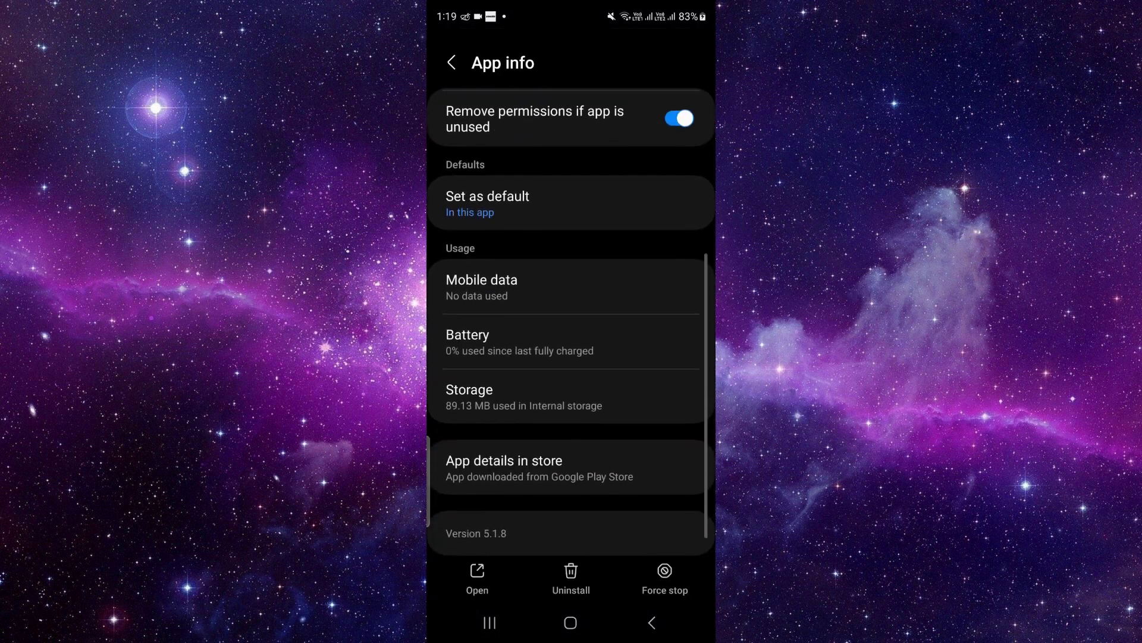
Step: Clear AZ Lottery's stored data from its storage page and confirm the deletion
click(572, 397)
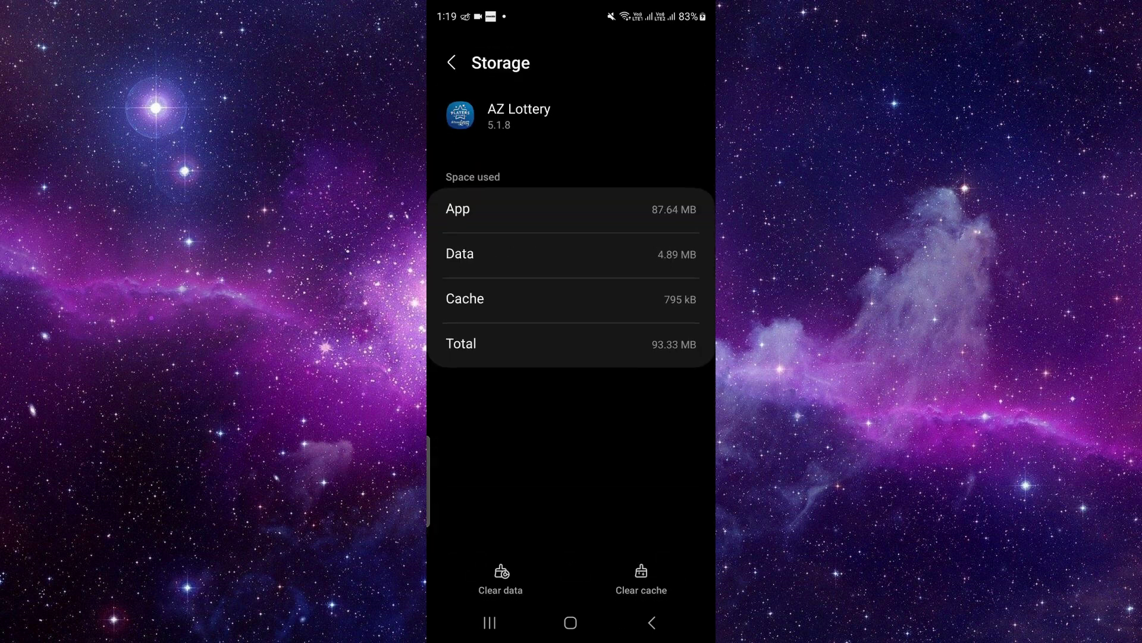
click(500, 578)
click(630, 561)
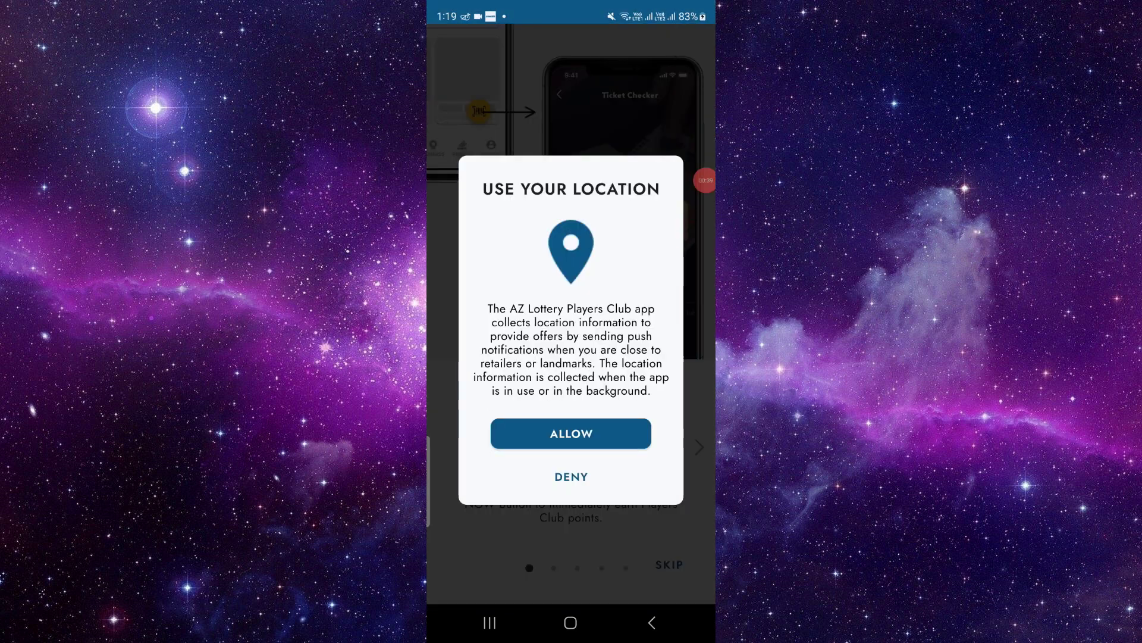
Step: Dismiss the relaunched app's location prompt and return to the home screen
click(651, 623)
click(652, 623)
click(570, 623)
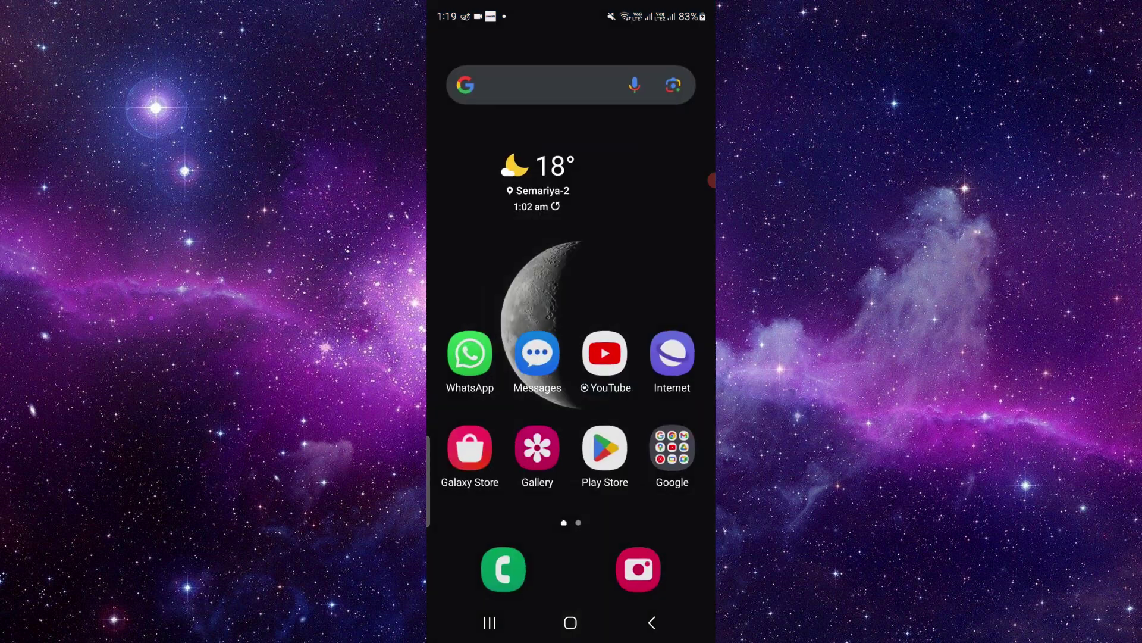
Step: Search Google for 'az lottery app', open the Players Club Play listing, then review recents and go home
click(535, 85)
text(az lottery app)
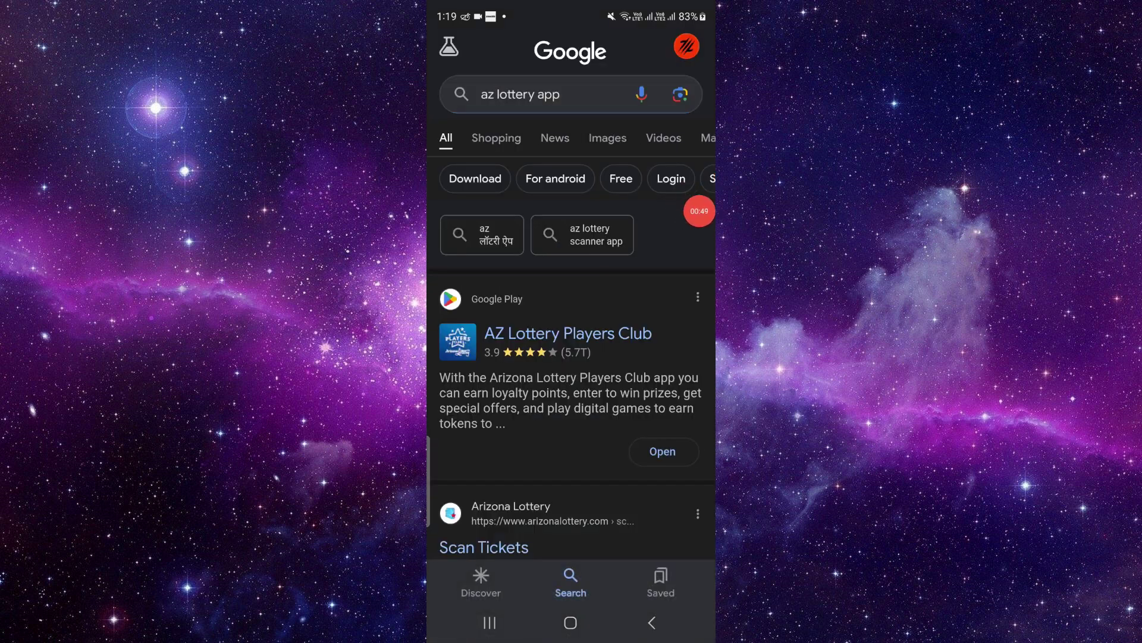
click(567, 333)
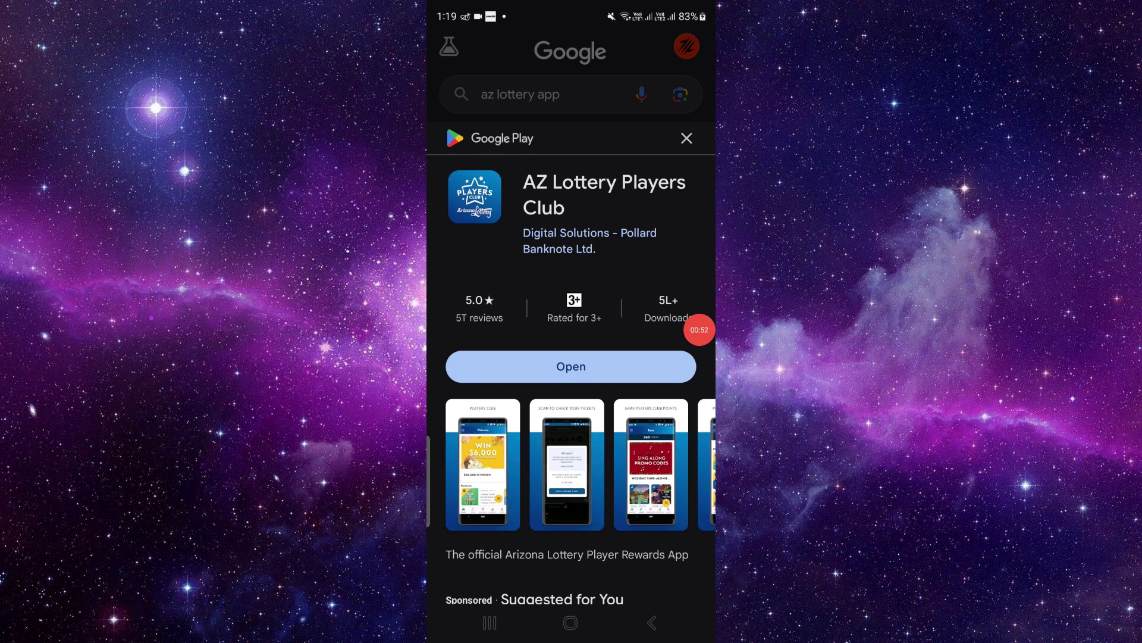
click(489, 622)
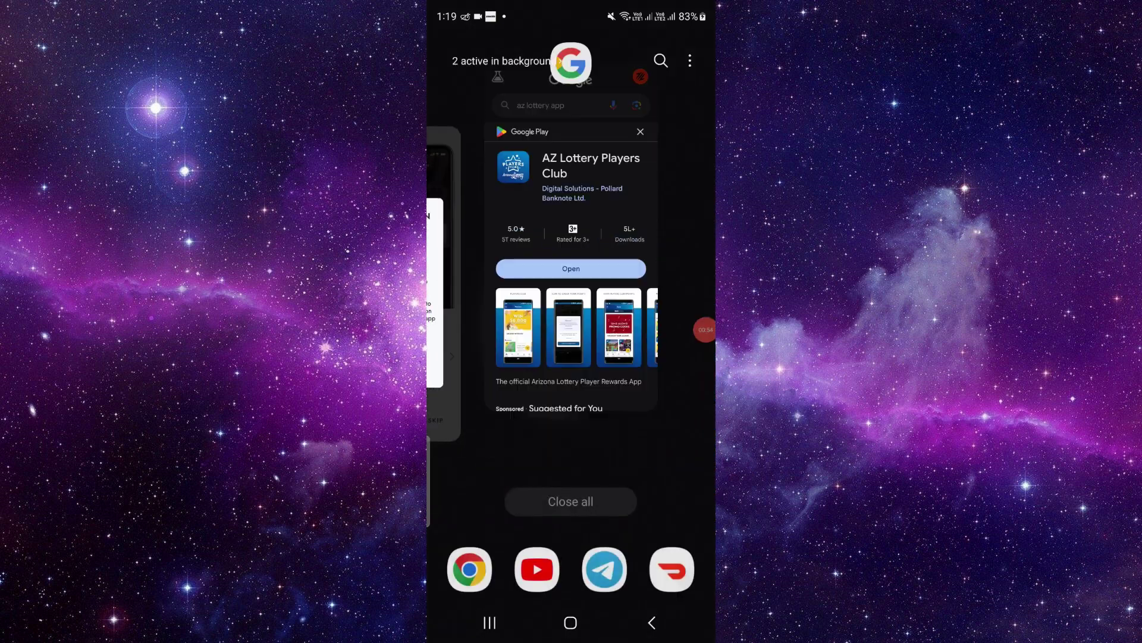
drag(500, 269, 642, 268)
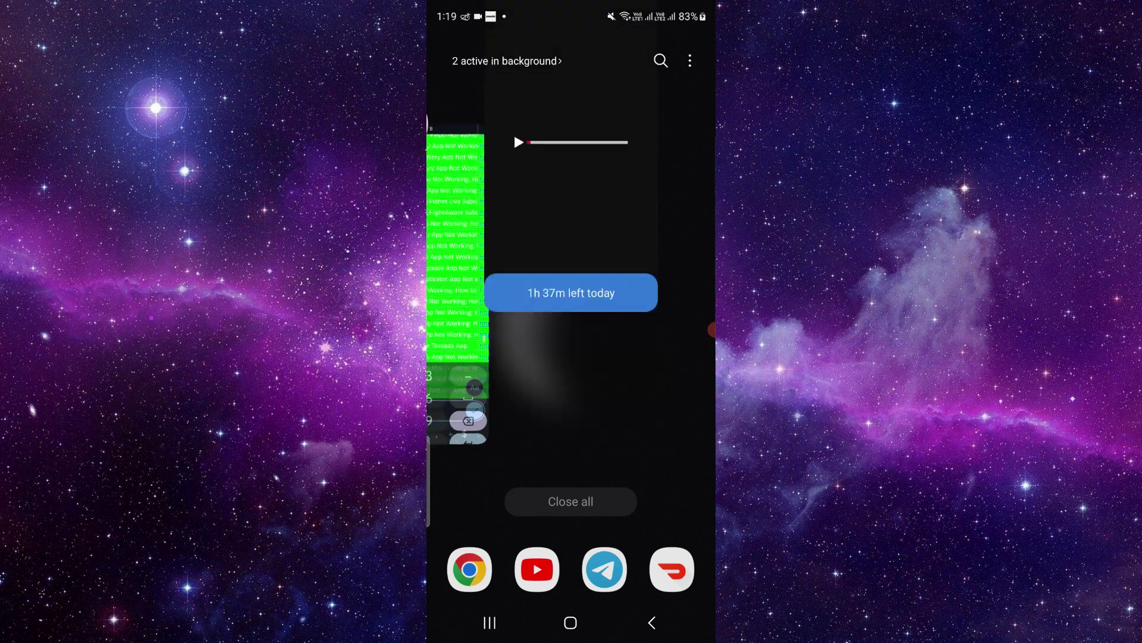
drag(500, 268, 642, 268)
click(571, 622)
drag(687, 321, 698, 267)
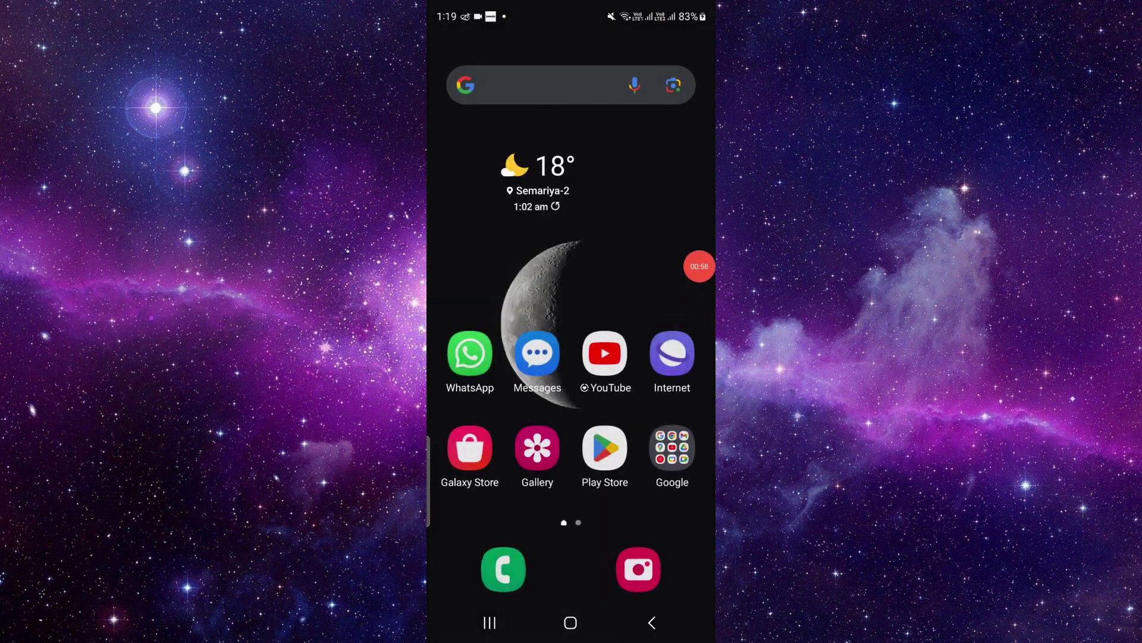